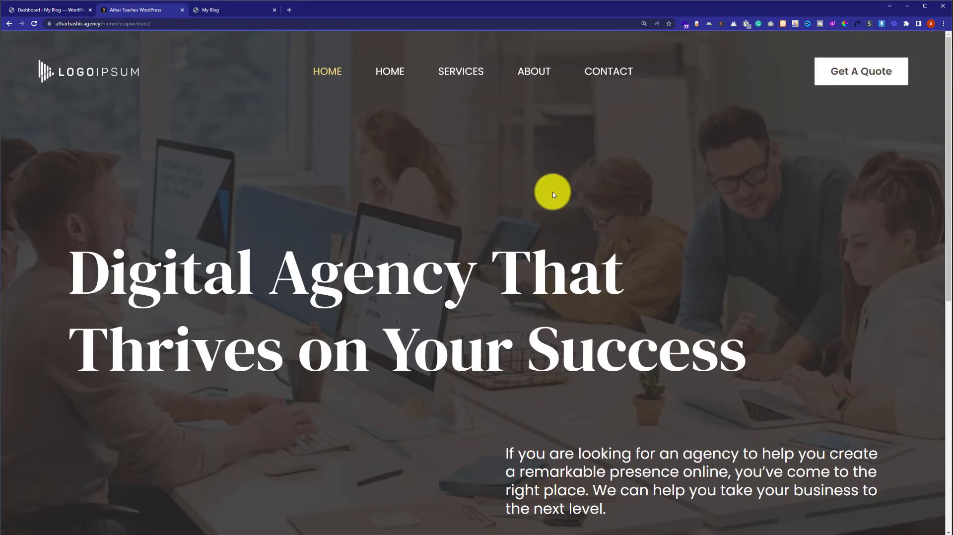
Step: Look through the example agency website from its hero section down to the Subscribe section
scroll(549, 205, down, 5)
scroll(548, 208, down, 15)
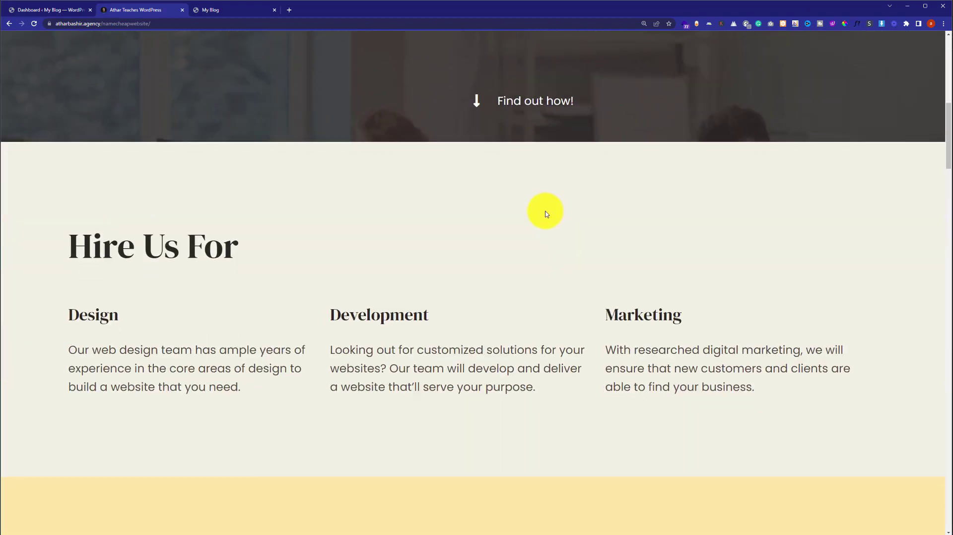
scroll(544, 219, down, 20)
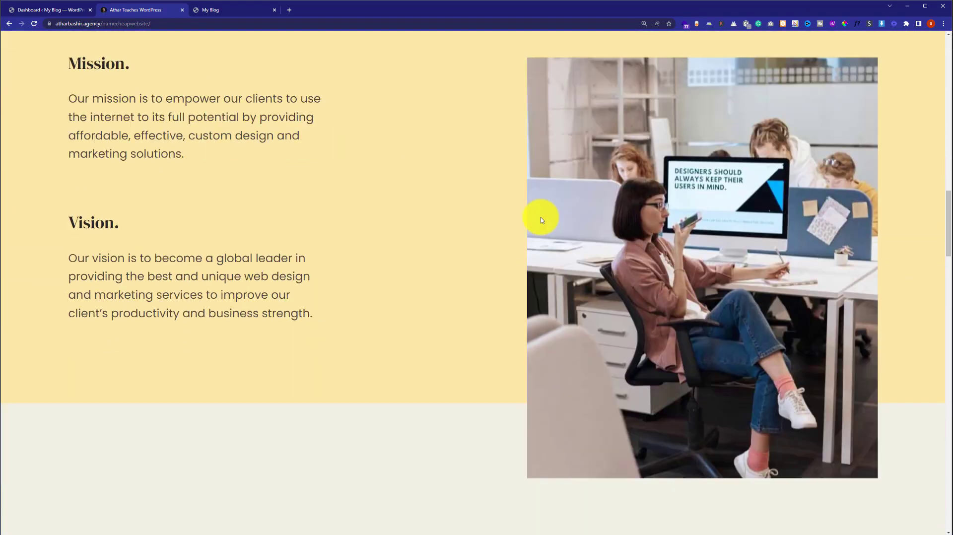
scroll(532, 229, down, 15)
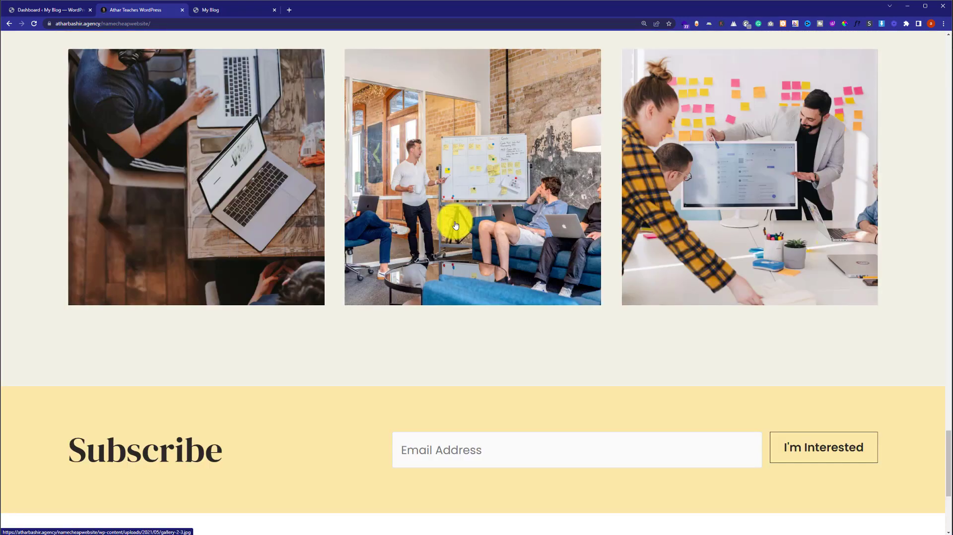
Step: In the WordPress dashboard, search the plugin directory for "elementor", then install and activate Elementor Website Builder
click(46, 12)
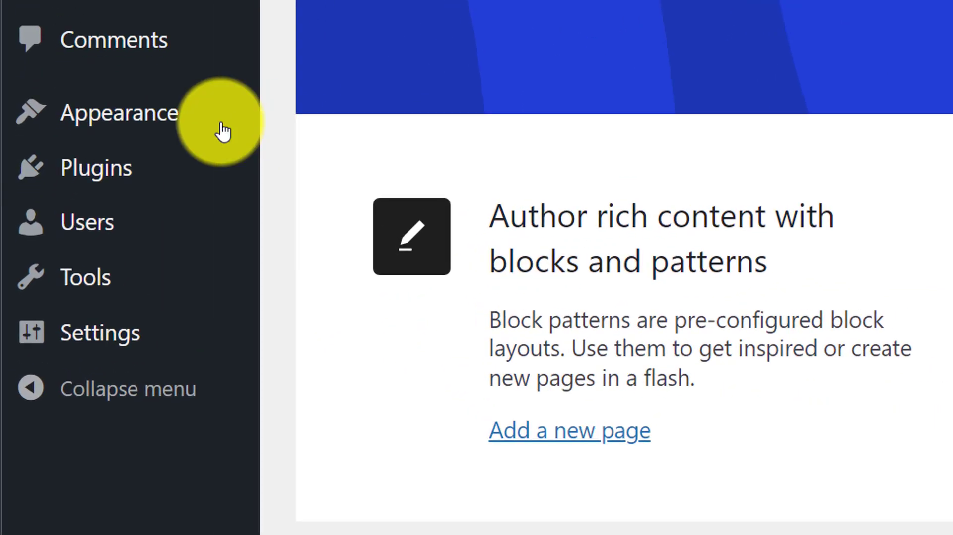
mouse_move(44, 275)
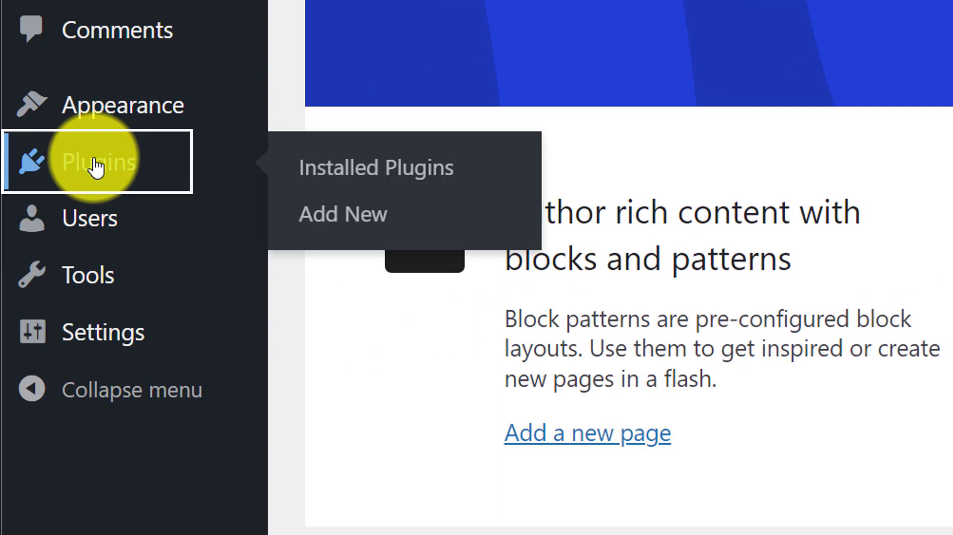
click(375, 221)
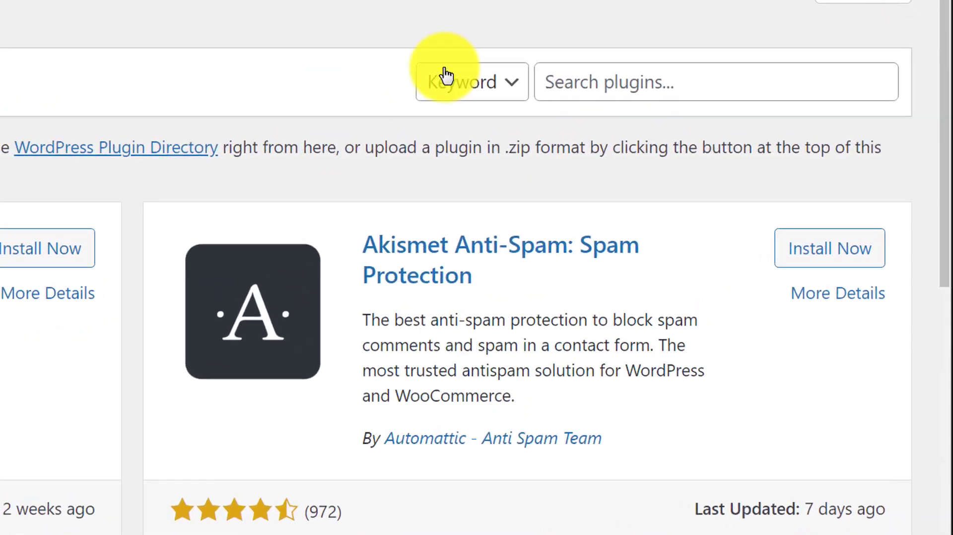
click(788, 114)
text(elementor)
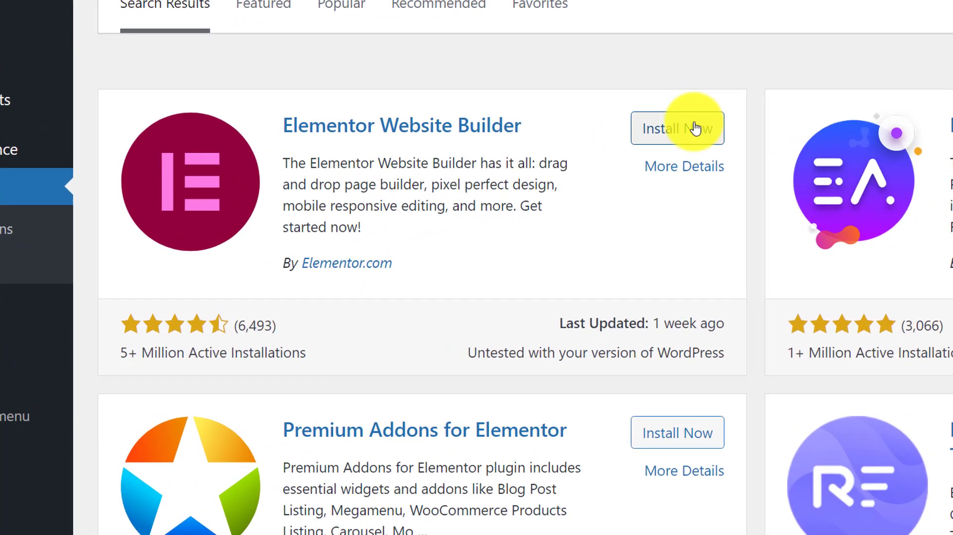
click(565, 167)
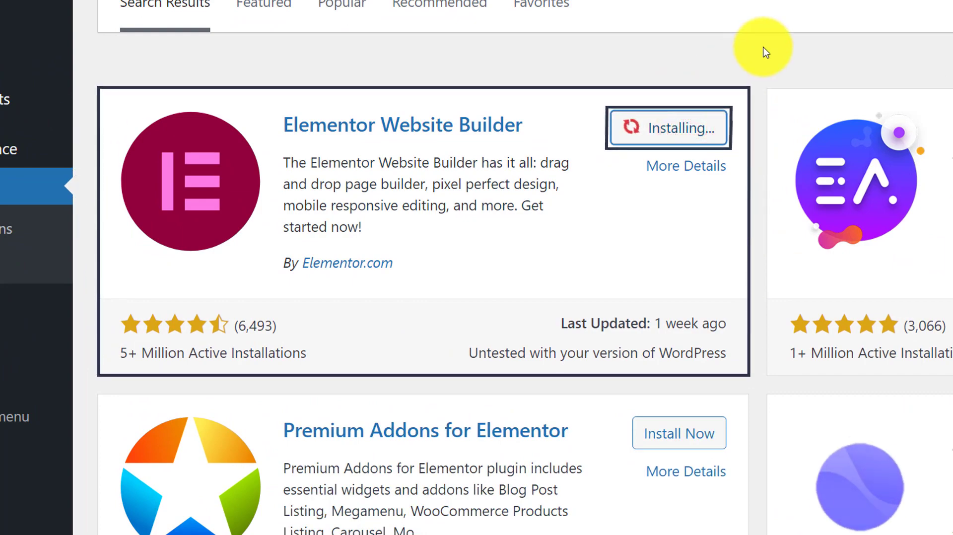
click(692, 135)
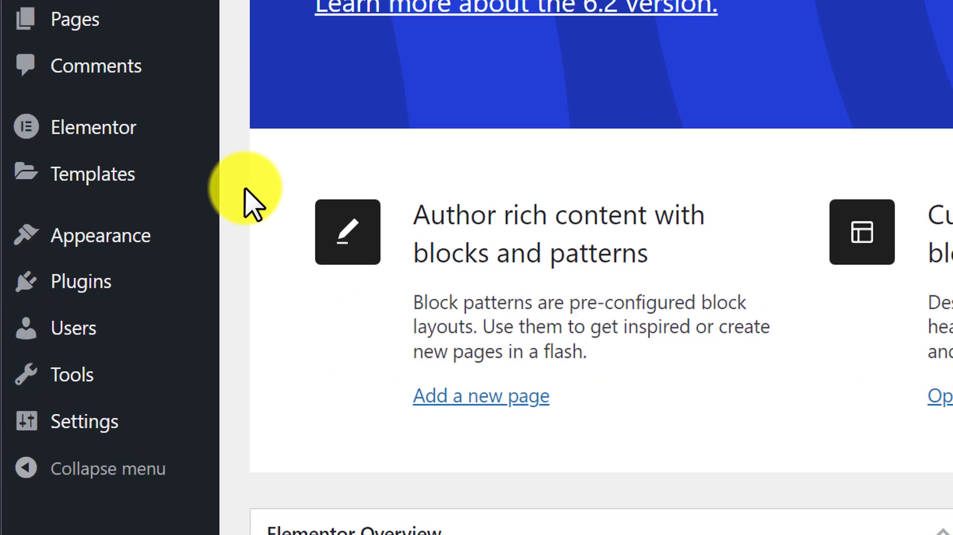
Step: Add the Astra theme from the popular themes, installing and activating it
mouse_move(77, 308)
click(285, 223)
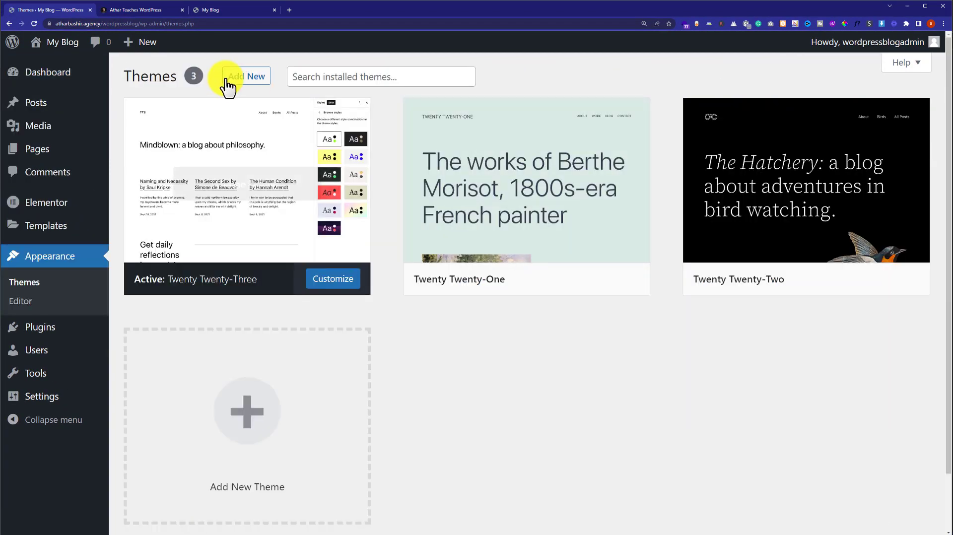
click(246, 78)
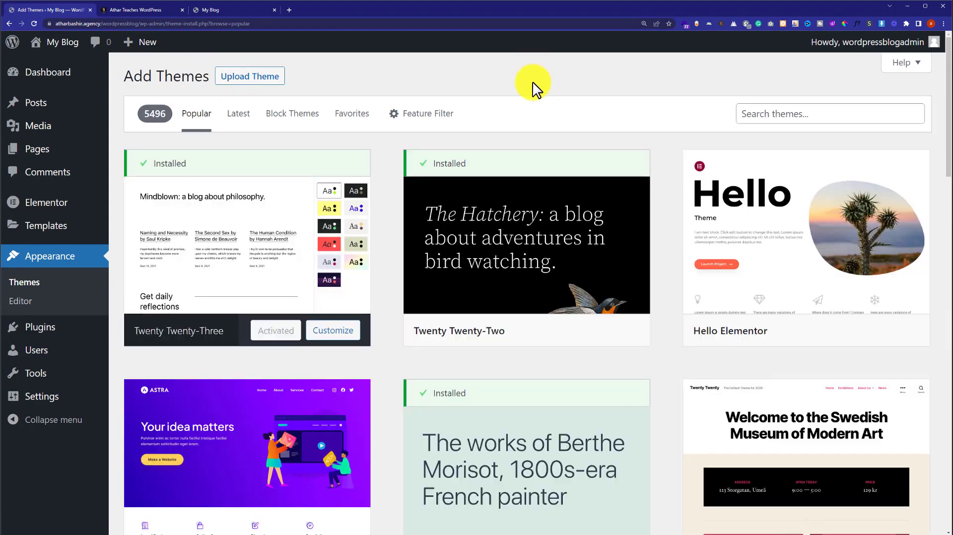
scroll(529, 99, down, 3)
mouse_move(252, 312)
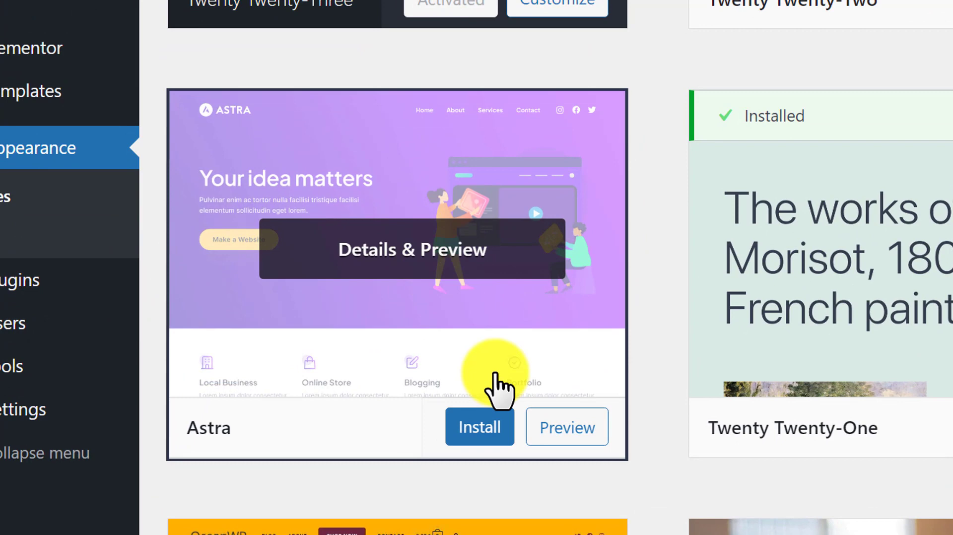
click(482, 437)
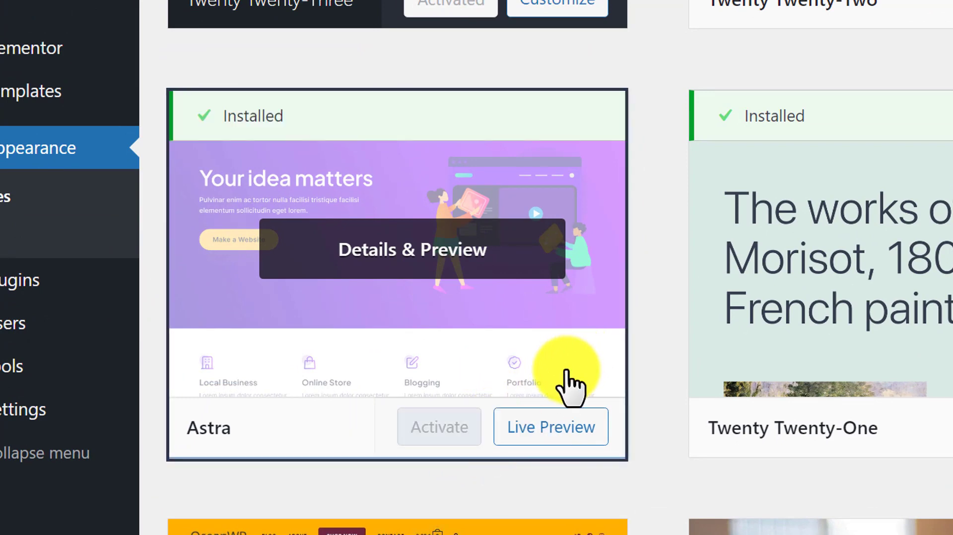
click(436, 430)
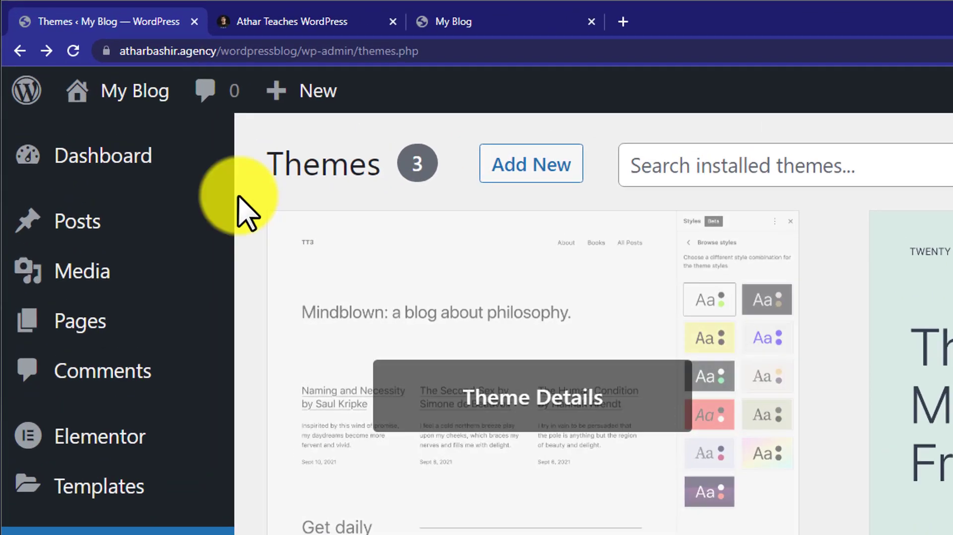
Step: Return to the dashboard home, start building a website with Starter Templates and choose Elementor as the page builder
mouse_move(165, 168)
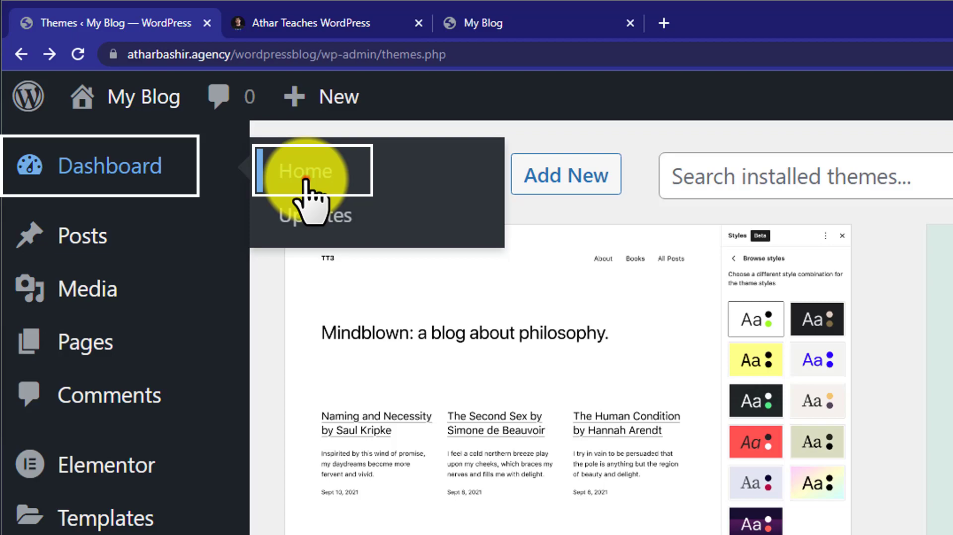
click(287, 167)
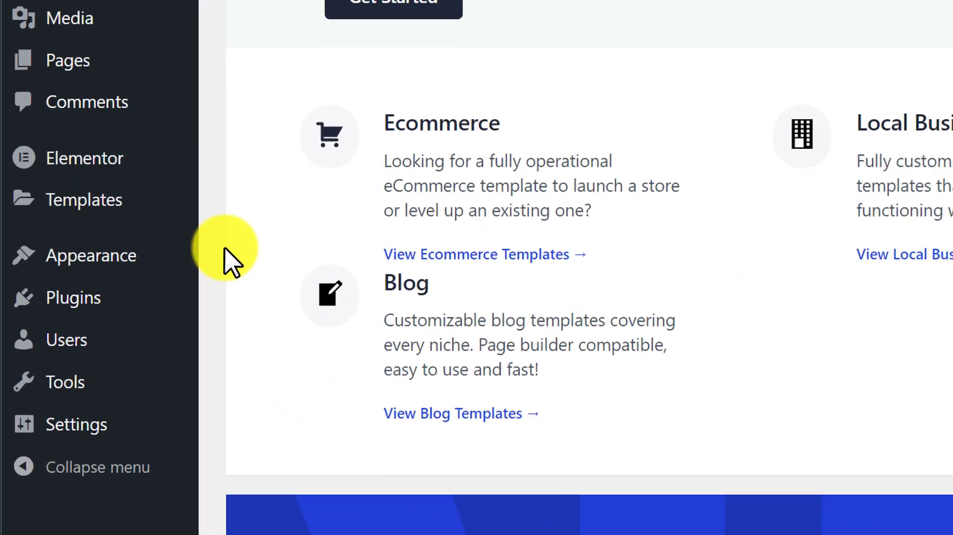
mouse_move(73, 330)
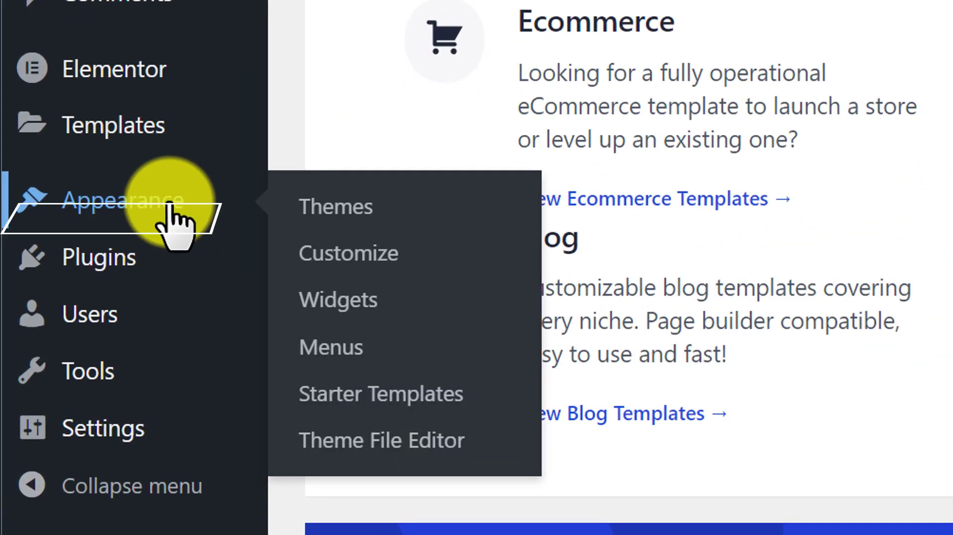
click(383, 396)
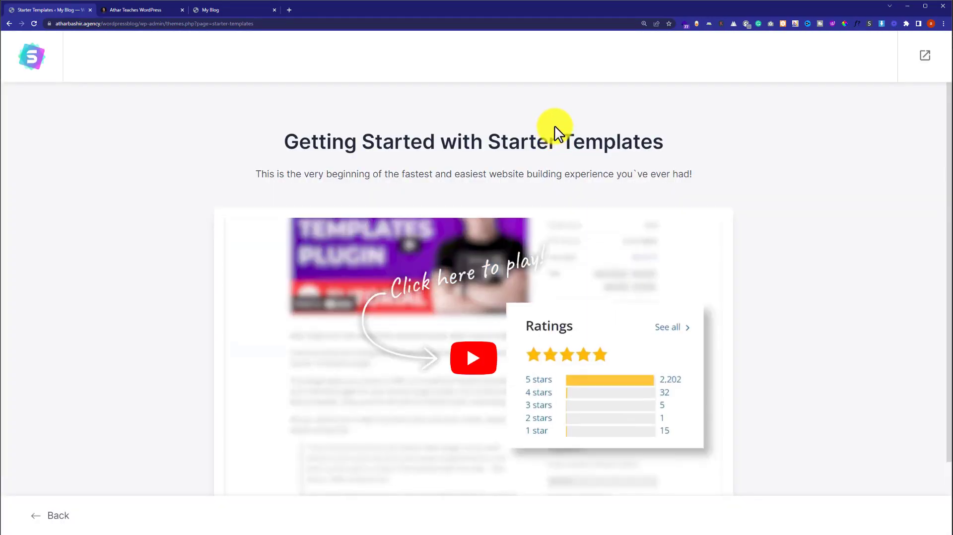
scroll(770, 378, down, 2)
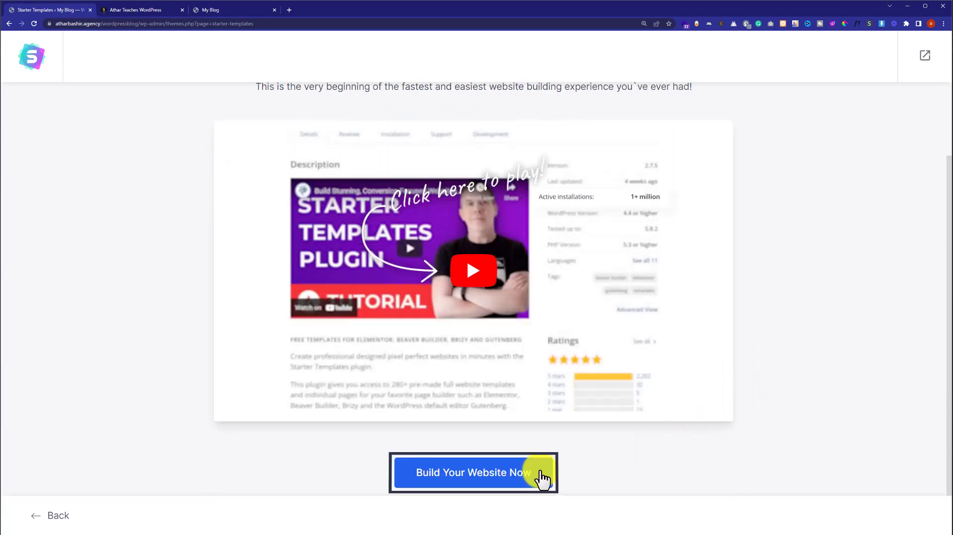
click(541, 475)
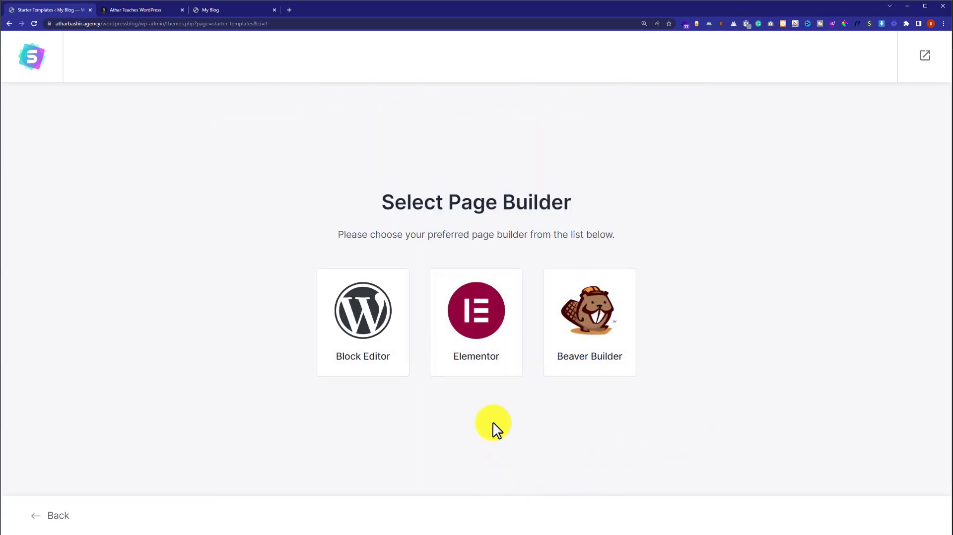
click(487, 360)
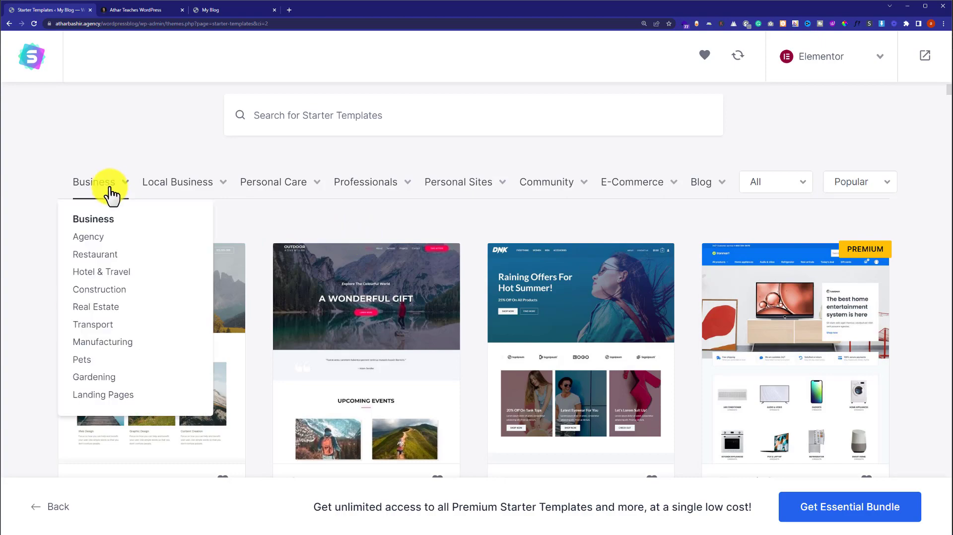
Step: Browse the starter template categories and gallery, and compare them with the example agency website
mouse_move(161, 186)
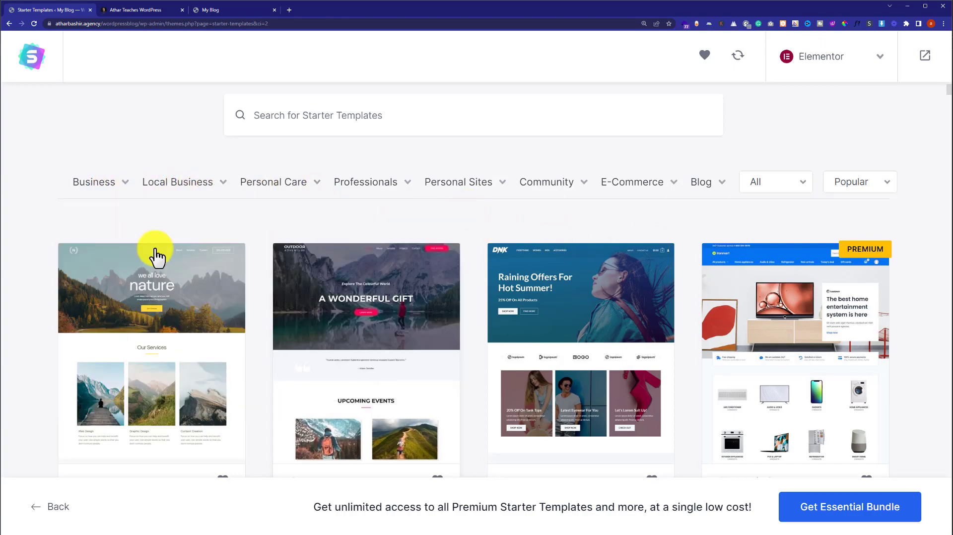
scroll(8, 229, down, 3)
scroll(7, 230, down, 7)
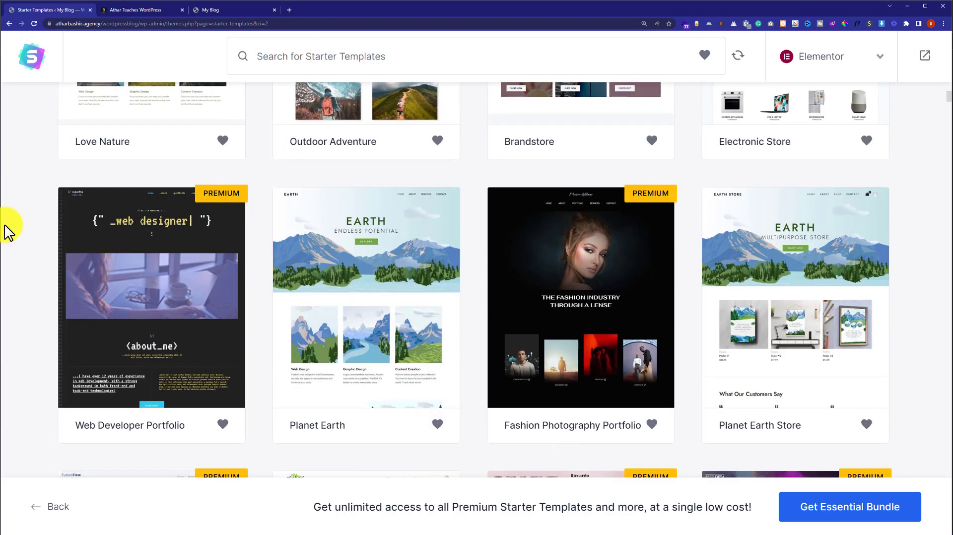
scroll(9, 230, down, 3)
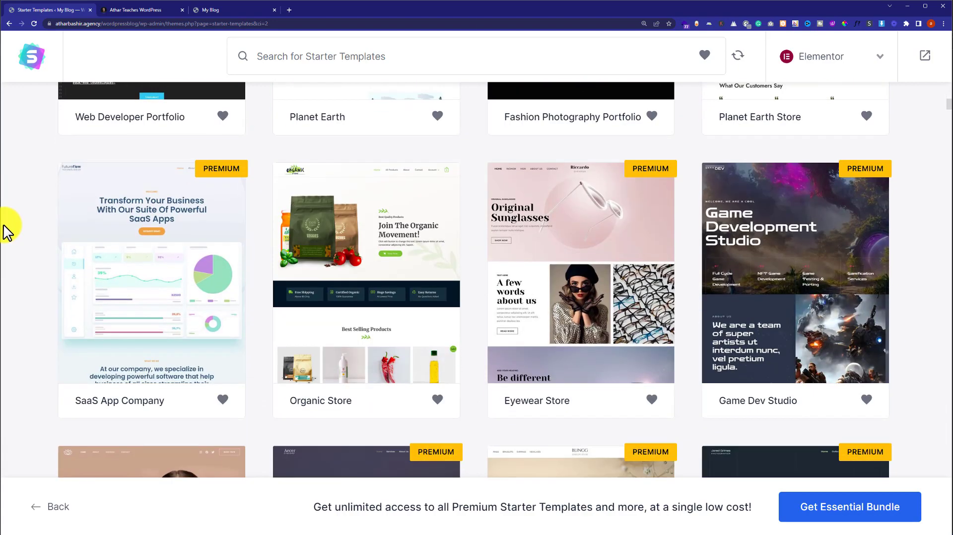
scroll(119, 166, up, 12)
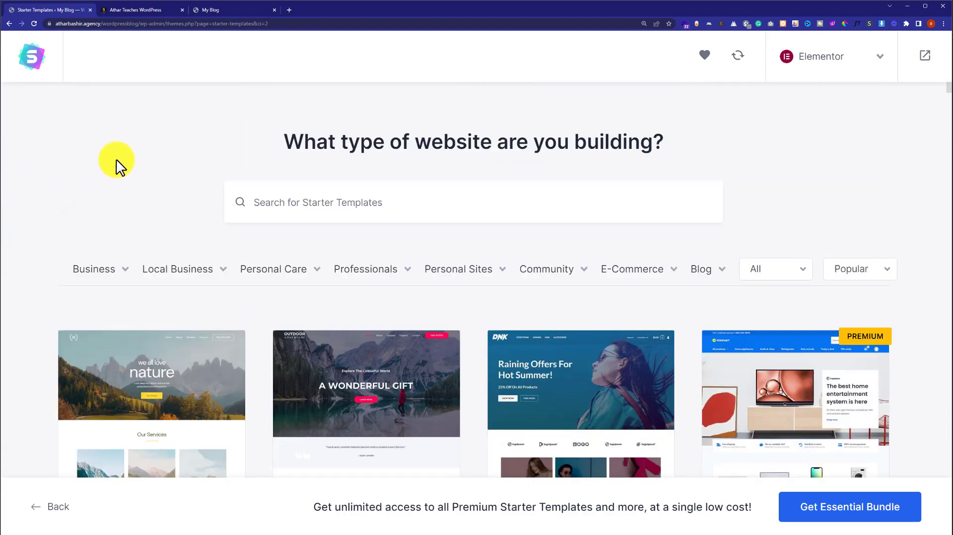
click(141, 11)
scroll(171, 203, up, 10)
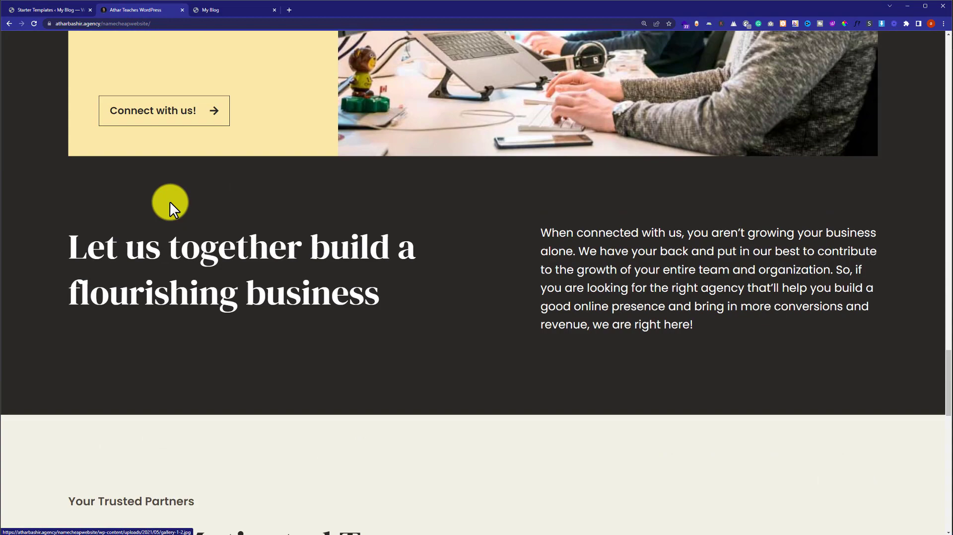
Step: Search the starter templates for "agency" and select the Digital Agency template
click(49, 9)
click(353, 203)
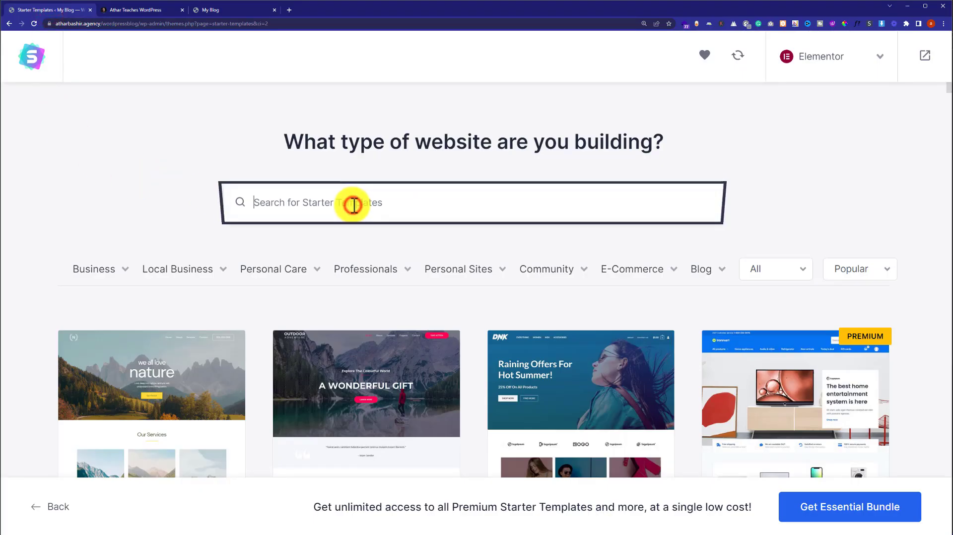
text(agency)
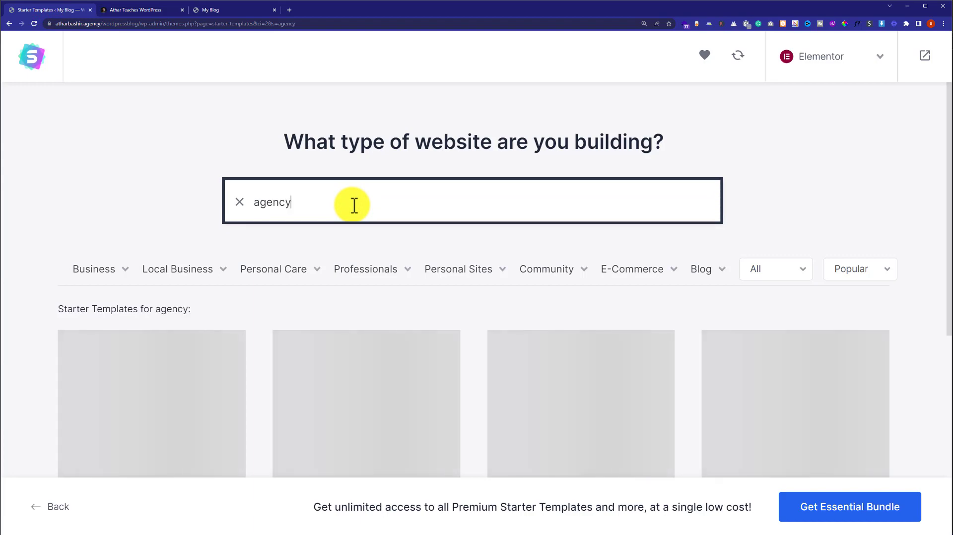
scroll(354, 206, down, 5)
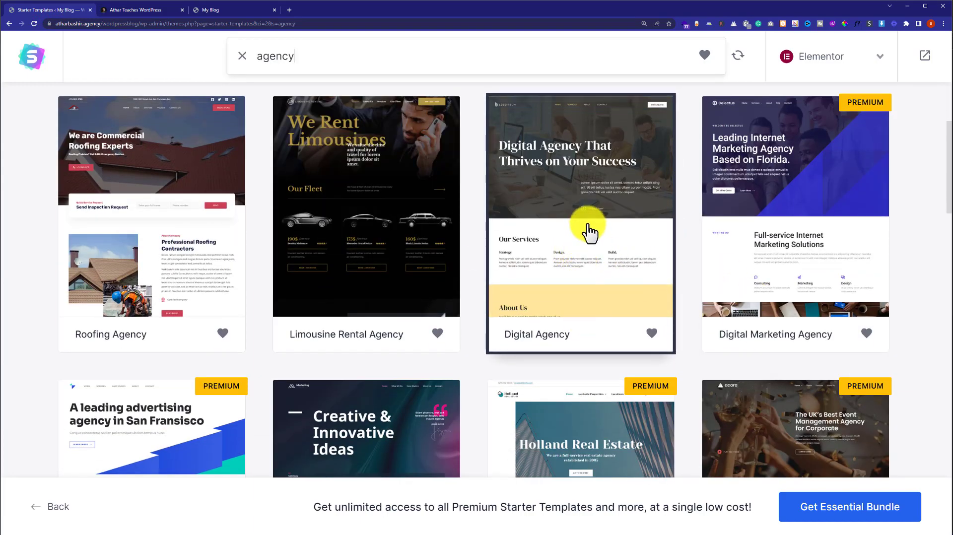
click(589, 231)
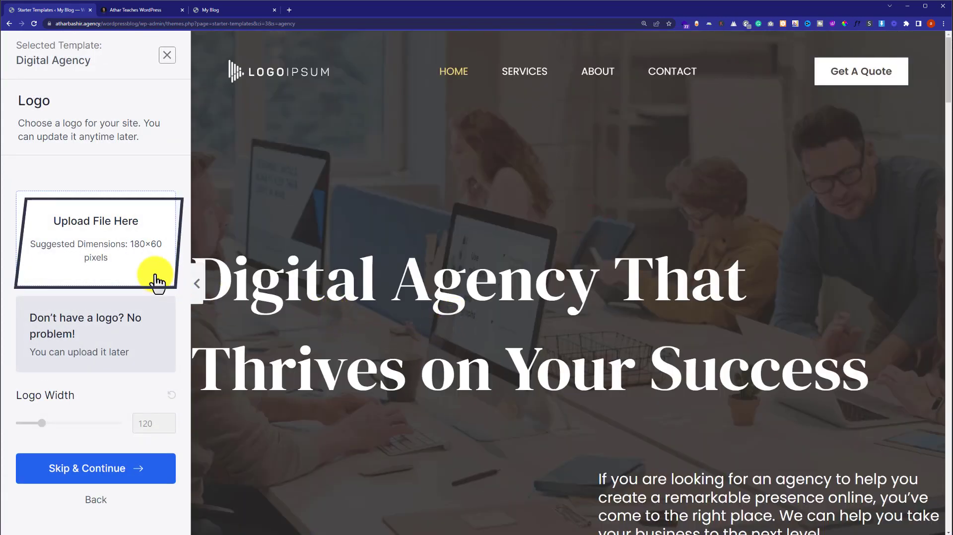
Step: Skip the logo upload and continue with the template's default colors and DM Serif Display / Poppins fonts
click(135, 274)
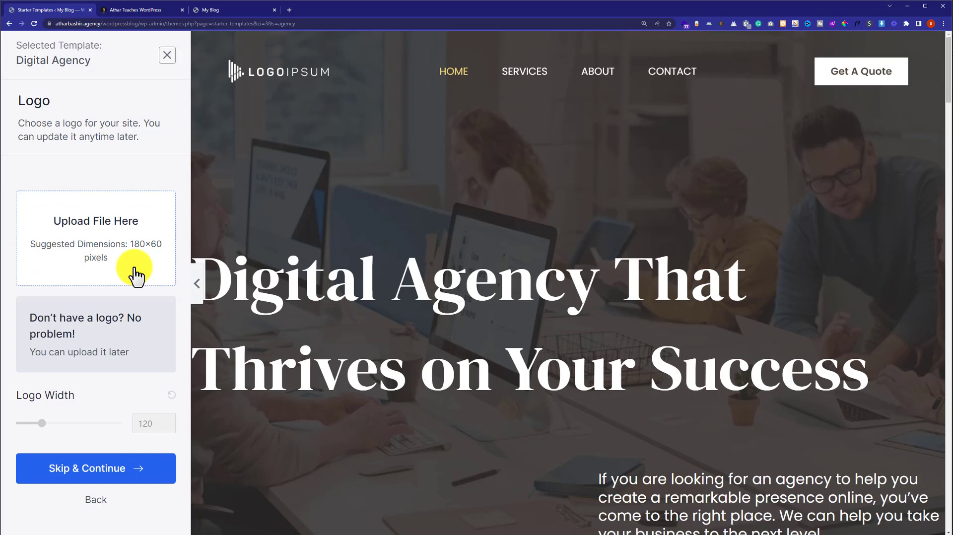
click(115, 475)
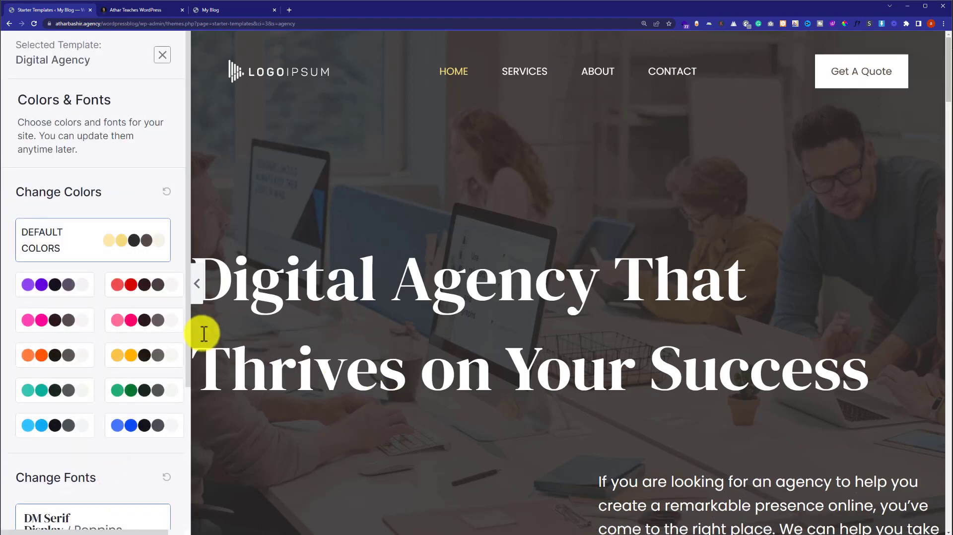
scroll(194, 331, down, 2)
scroll(188, 336, down, 2)
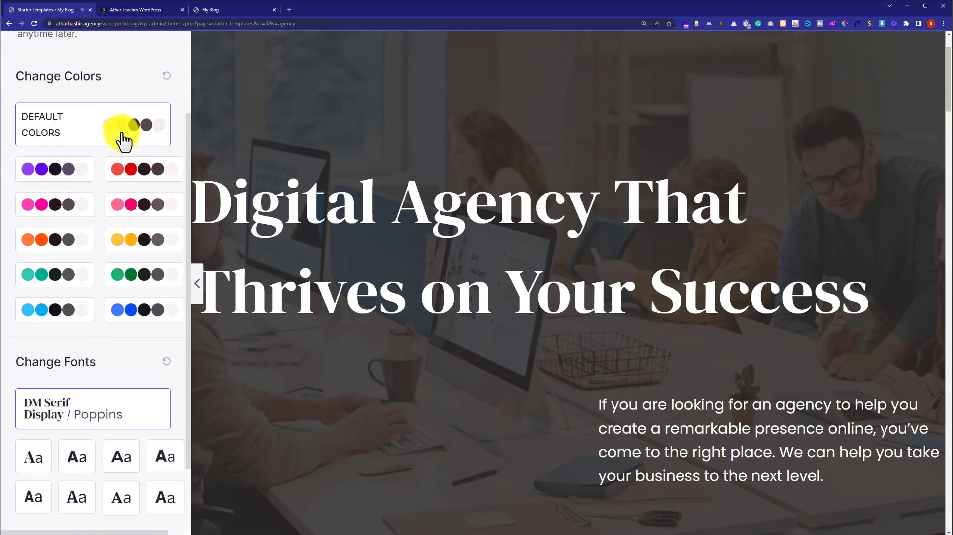
scroll(141, 419, down, 2)
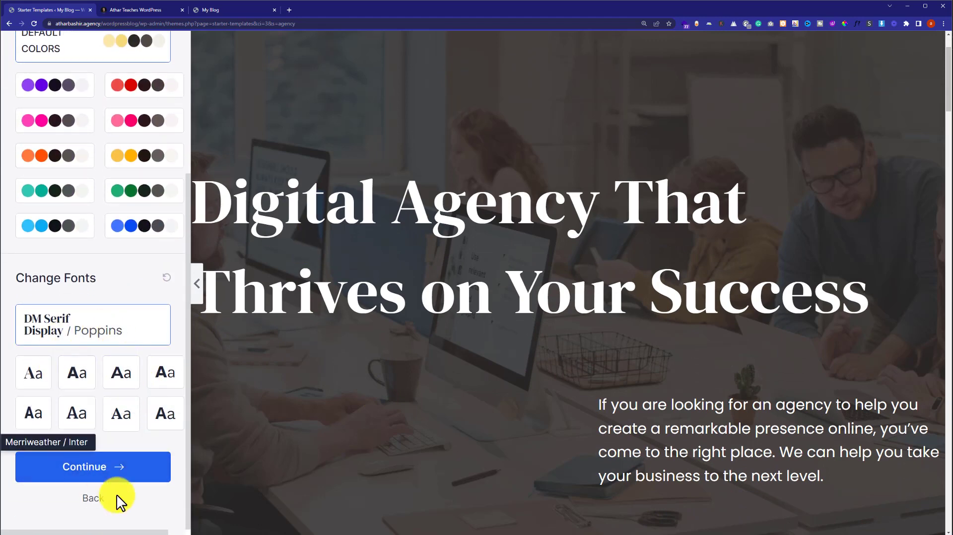
click(122, 476)
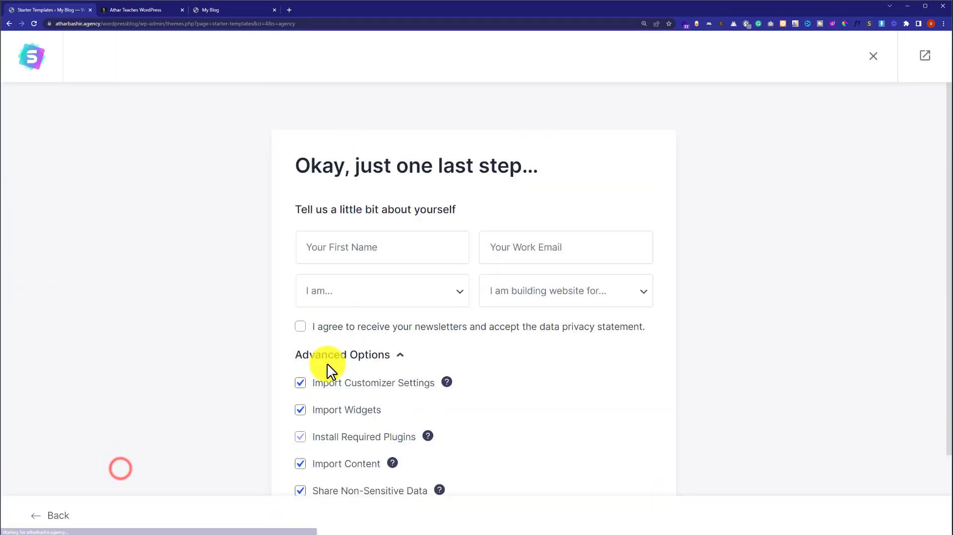
Step: Submit the template import with all advanced options kept enabled, and look through the generated home page
scroll(251, 319, down, 2)
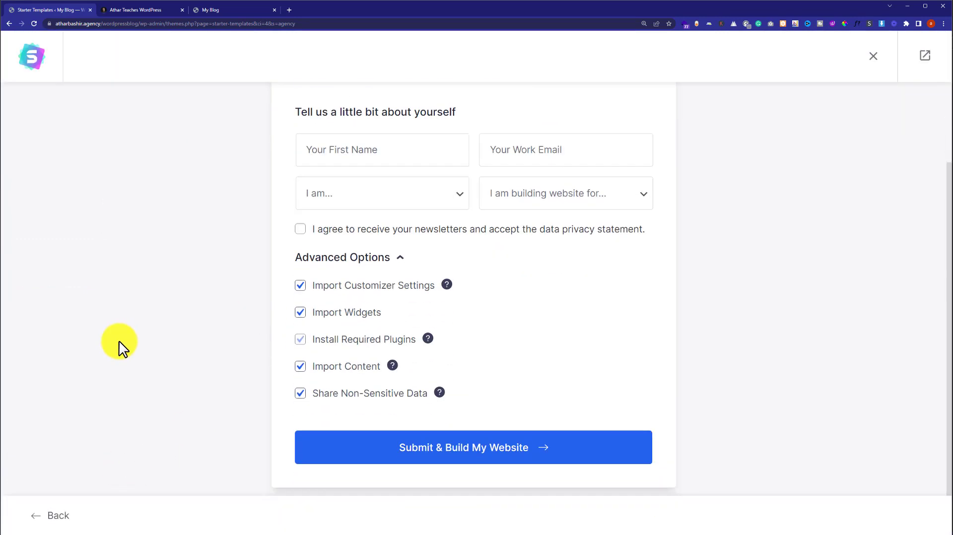
click(360, 453)
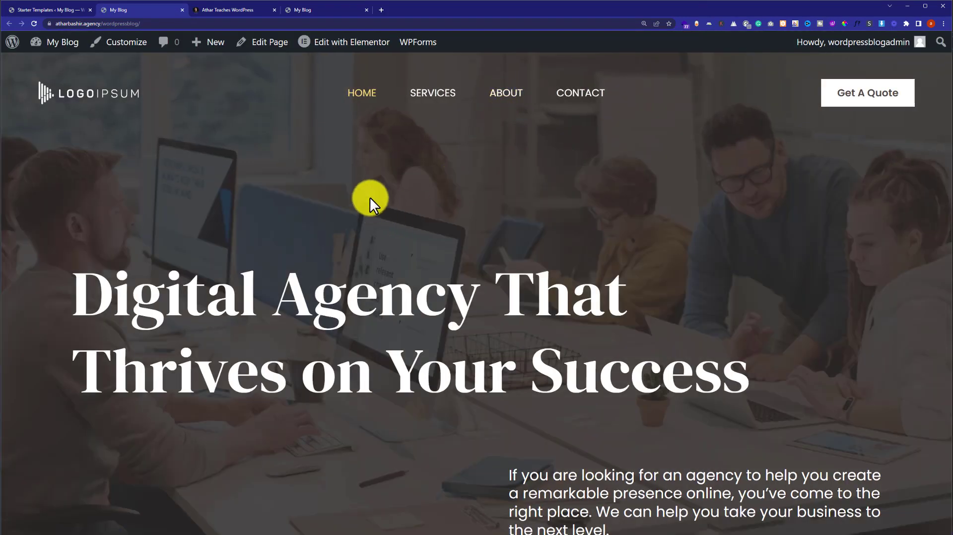
scroll(370, 198, down, 7)
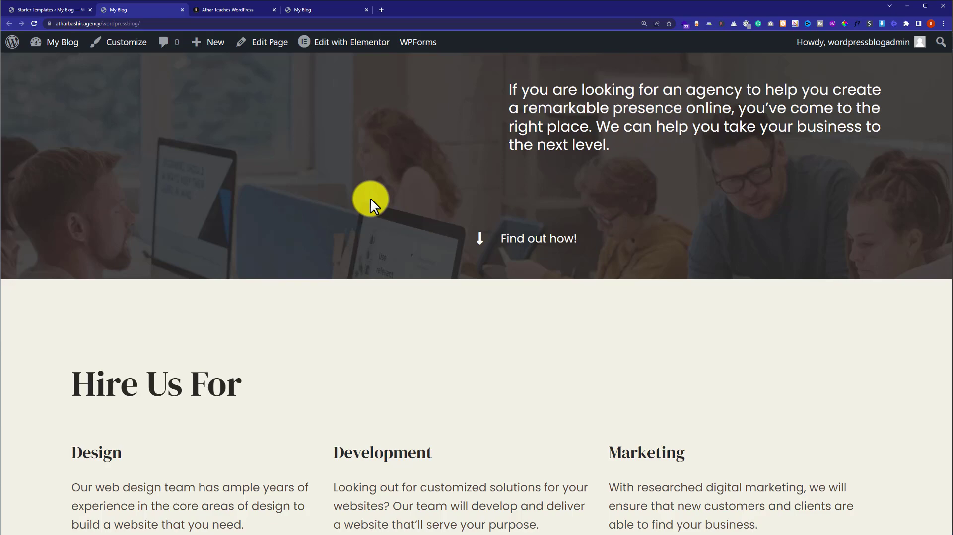
scroll(370, 200, down, 10)
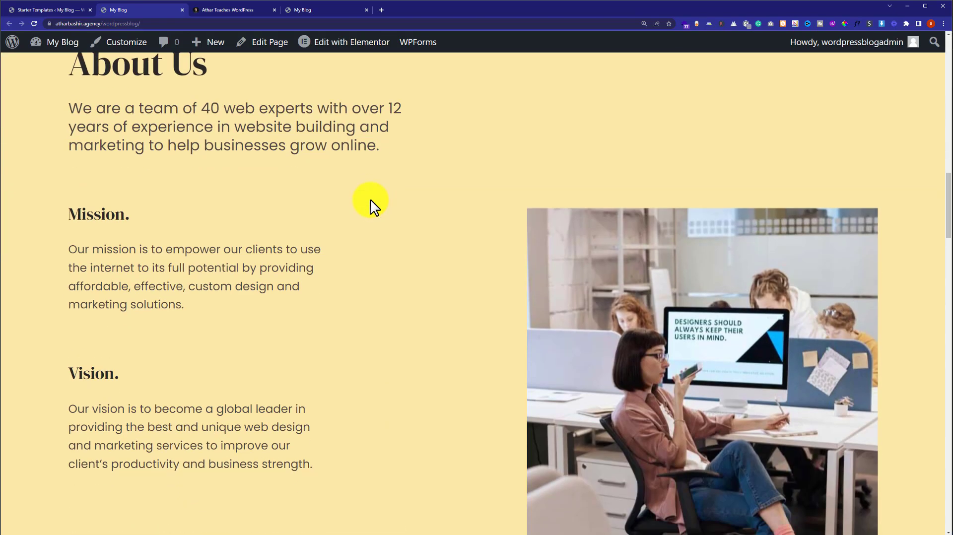
scroll(370, 200, down, 15)
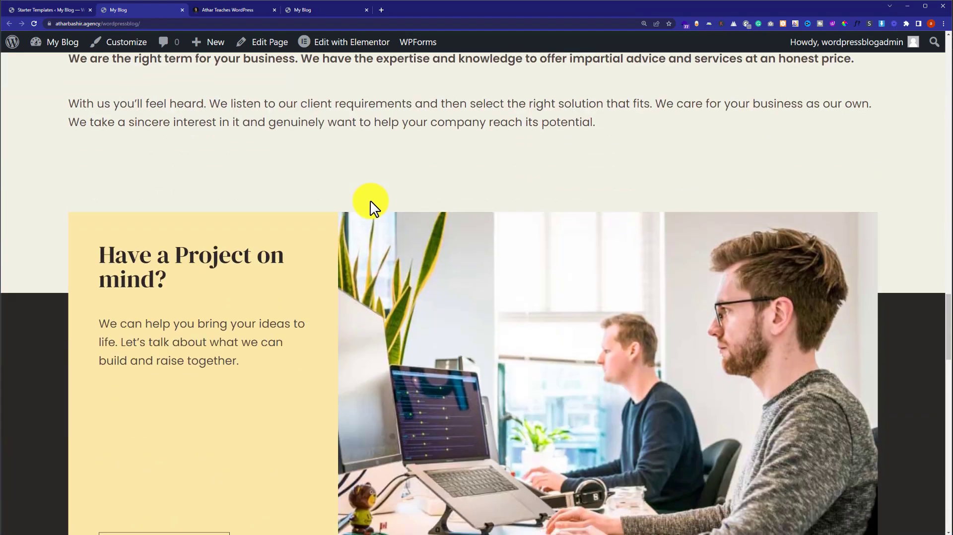
scroll(370, 201, down, 12)
key(Home)
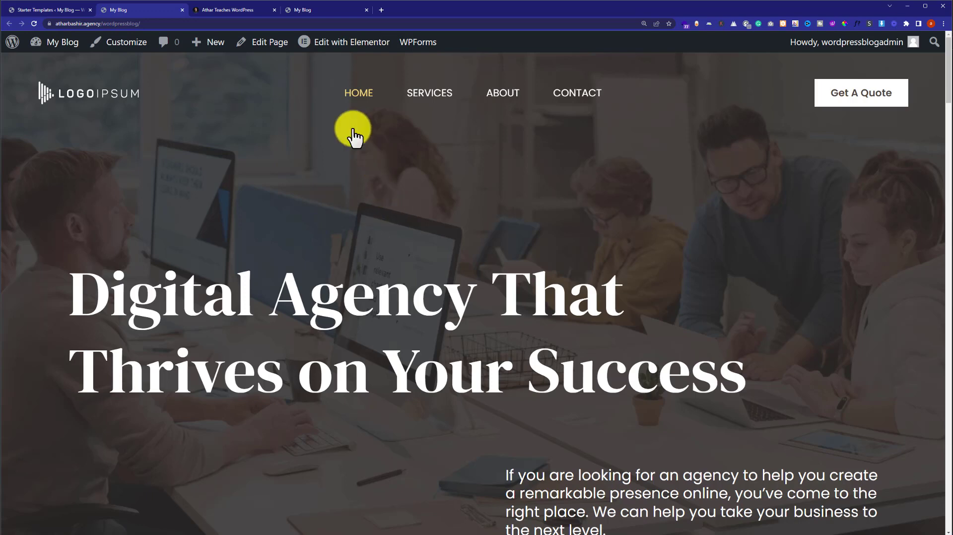
Step: Open the home page in Elementor and set the hero heading's HTML tag to H2
click(336, 46)
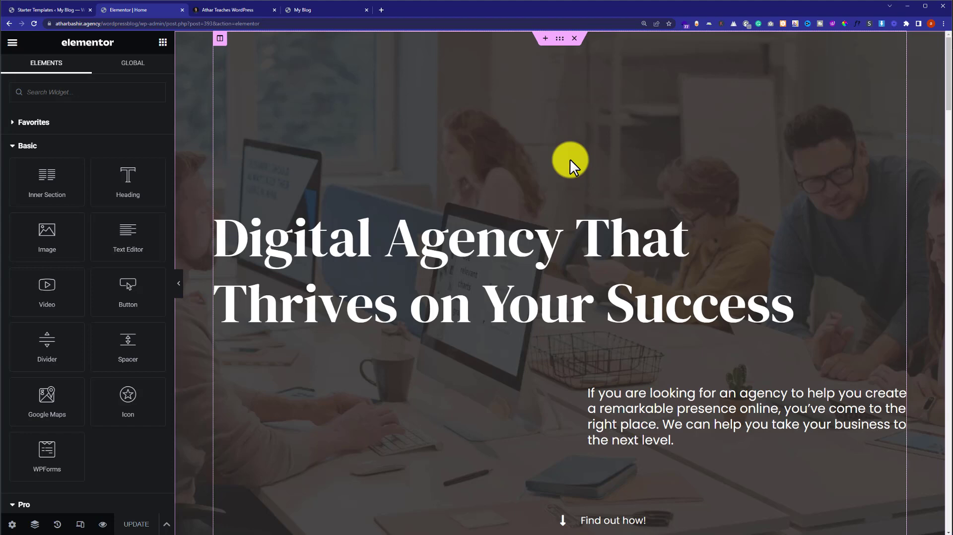
click(779, 231)
click(55, 144)
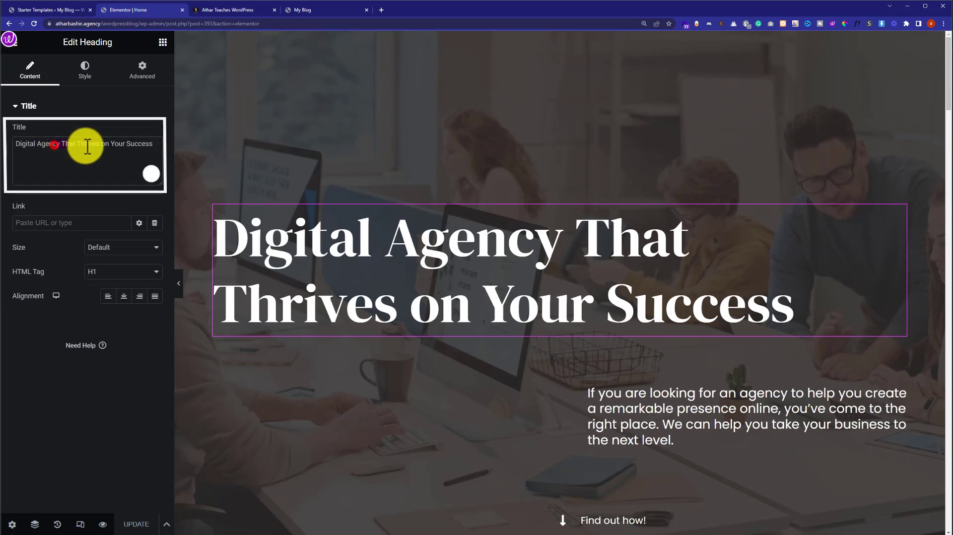
click(113, 272)
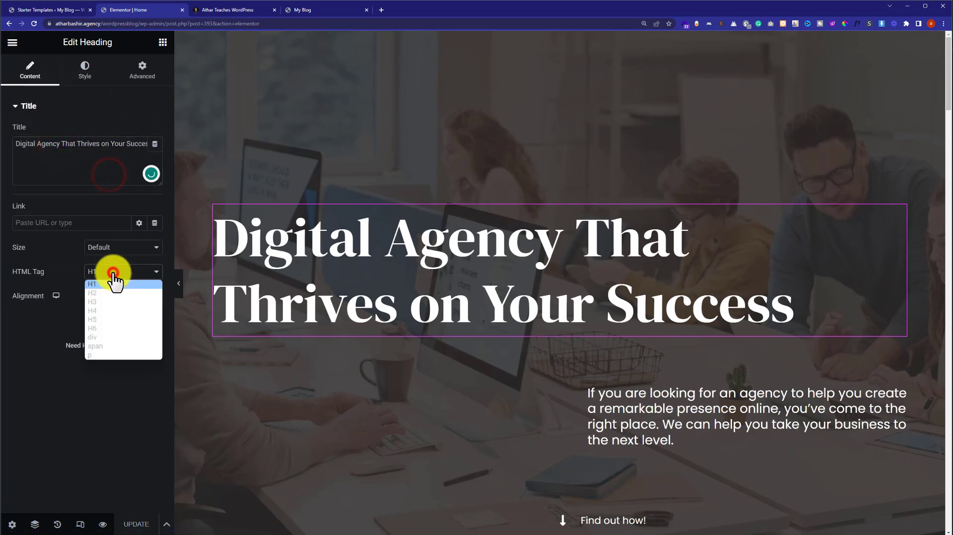
click(107, 293)
Step: Change the hero heading's text color to red
click(85, 67)
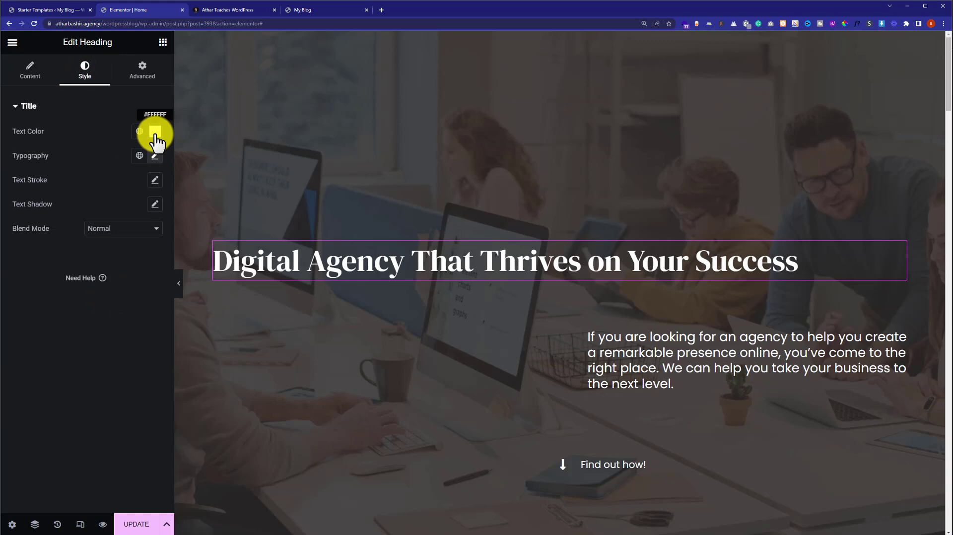
click(155, 131)
click(148, 194)
click(117, 365)
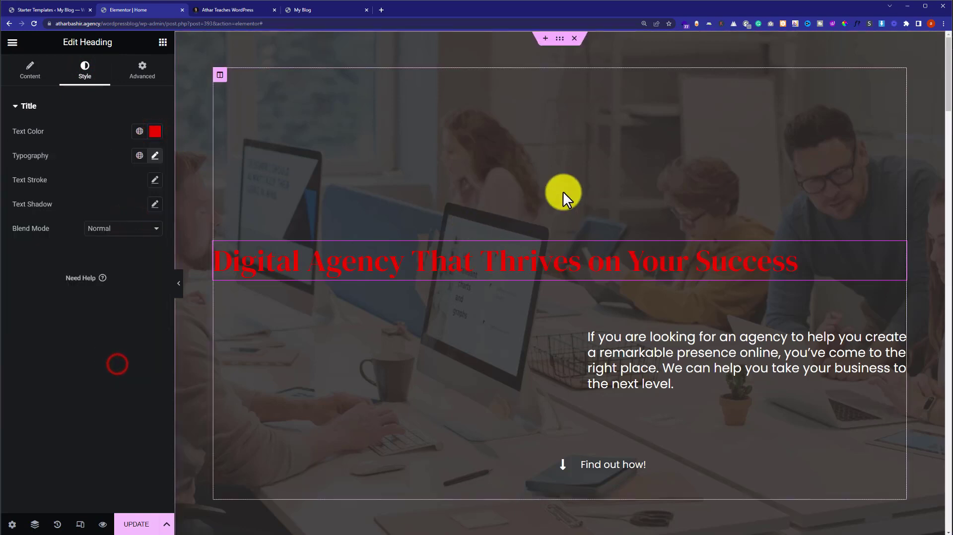
Step: Open the hero section's background image for replacement and switch to uploading files
click(559, 39)
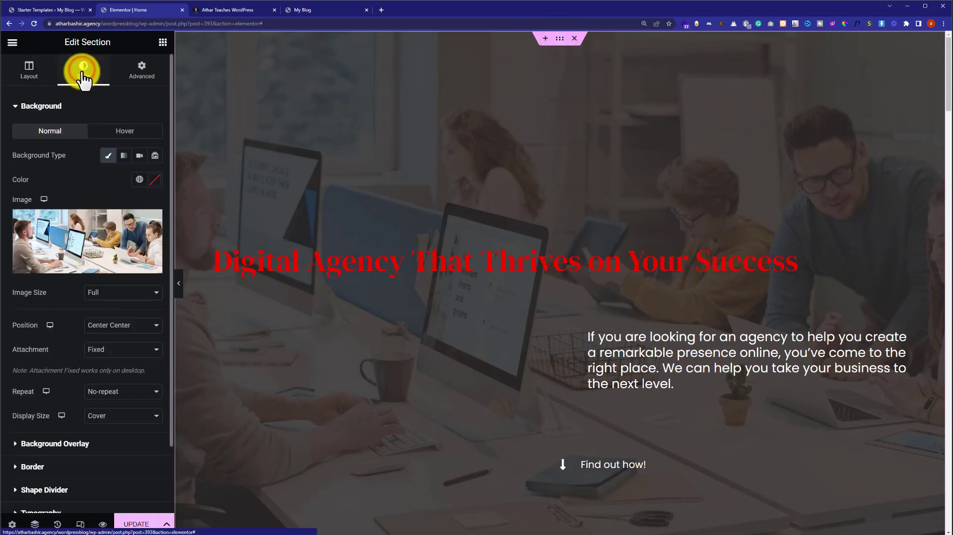
click(85, 241)
click(146, 89)
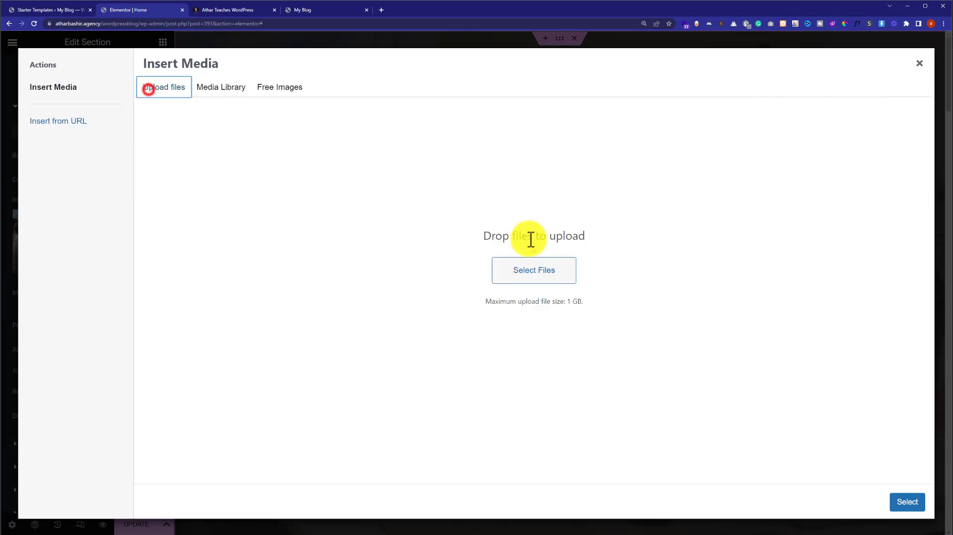